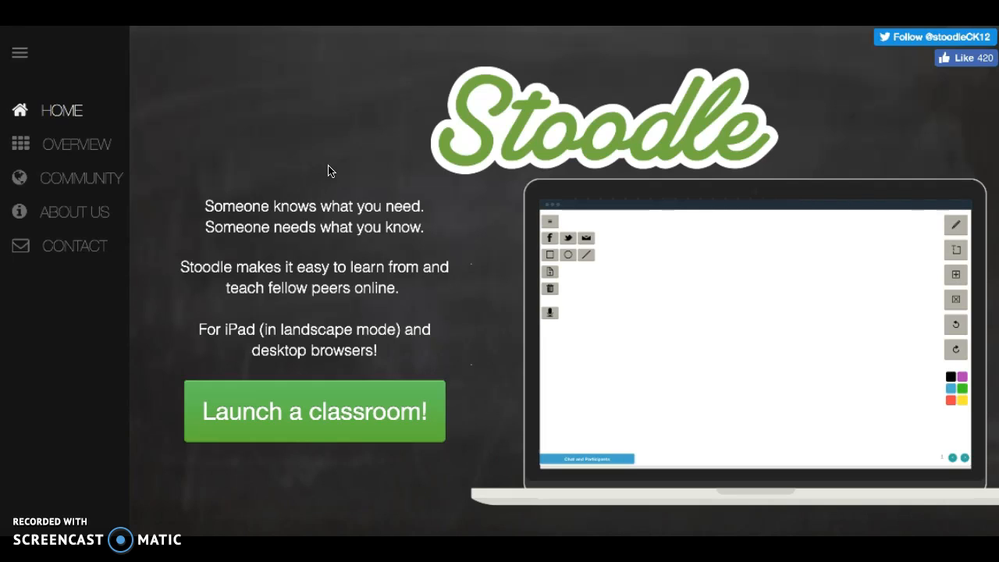
Launch a new Stoodle classroom and enter the teacher's display name.
left_click(337, 140)
left_click_drag(302, 401, 301, 457)
left_click(306, 417)
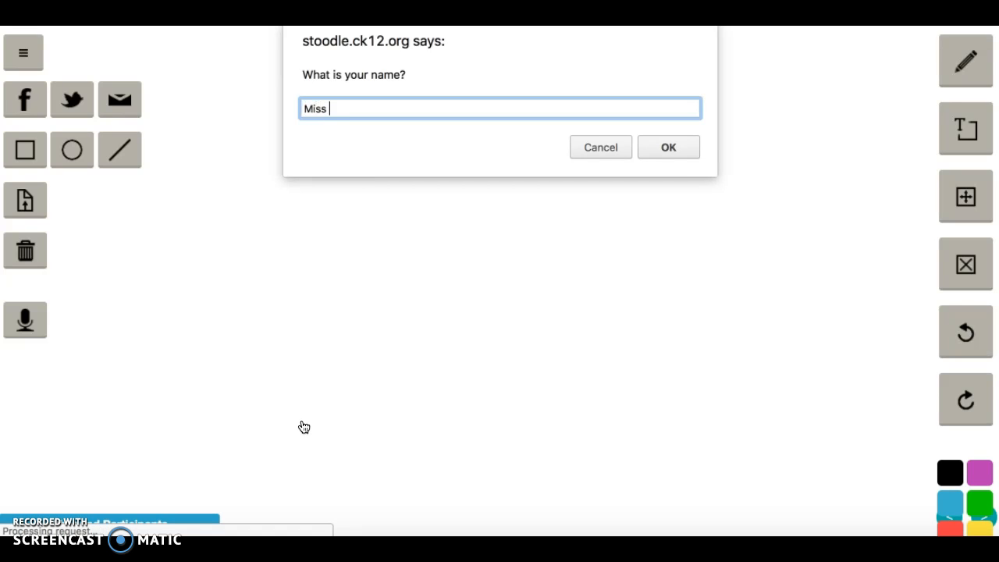
left_click(676, 150)
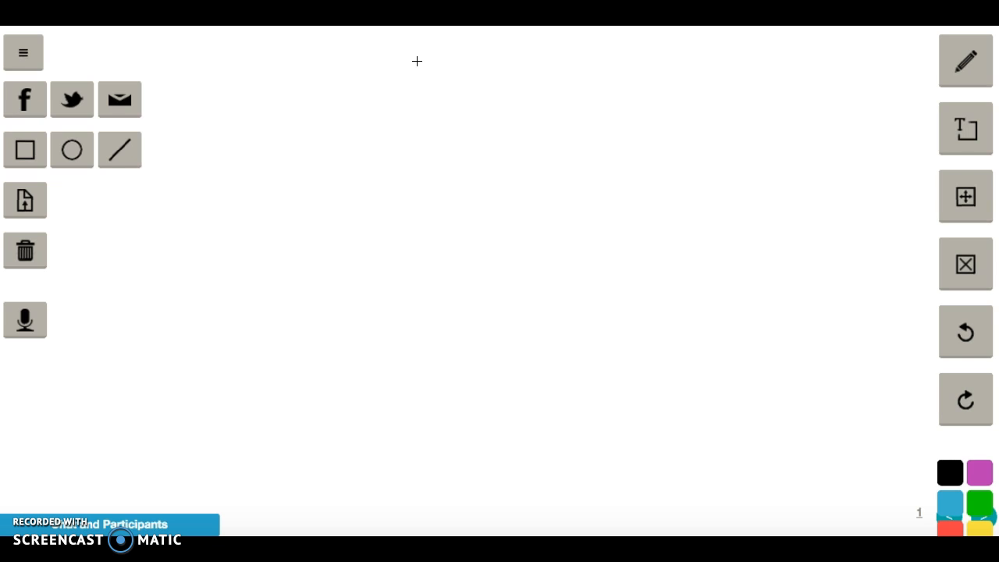
Send the chat message "Hello everyone! Welcome!" to the classroom and collapse the chat.
left_click(94, 524)
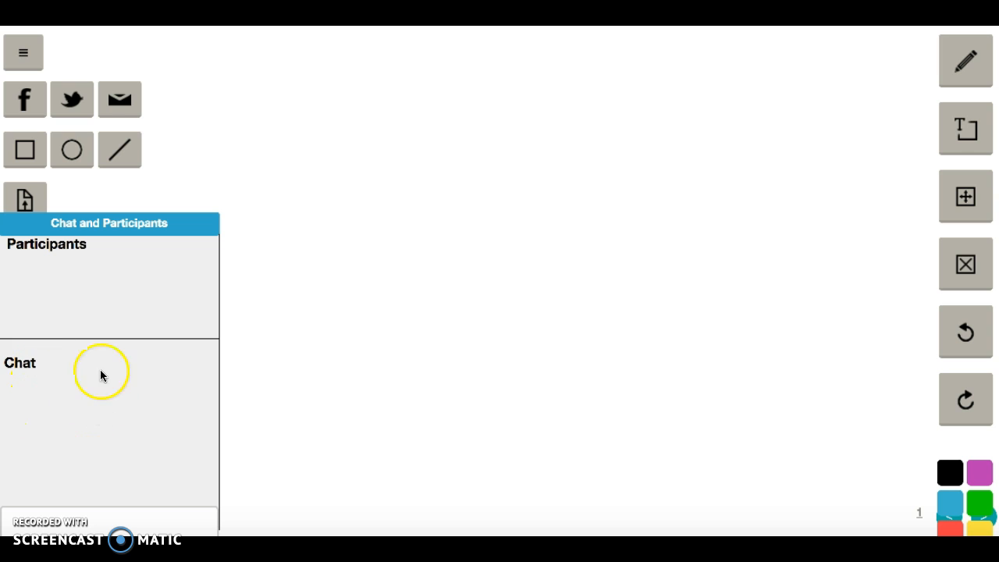
left_click(47, 521)
type("Hello ev")
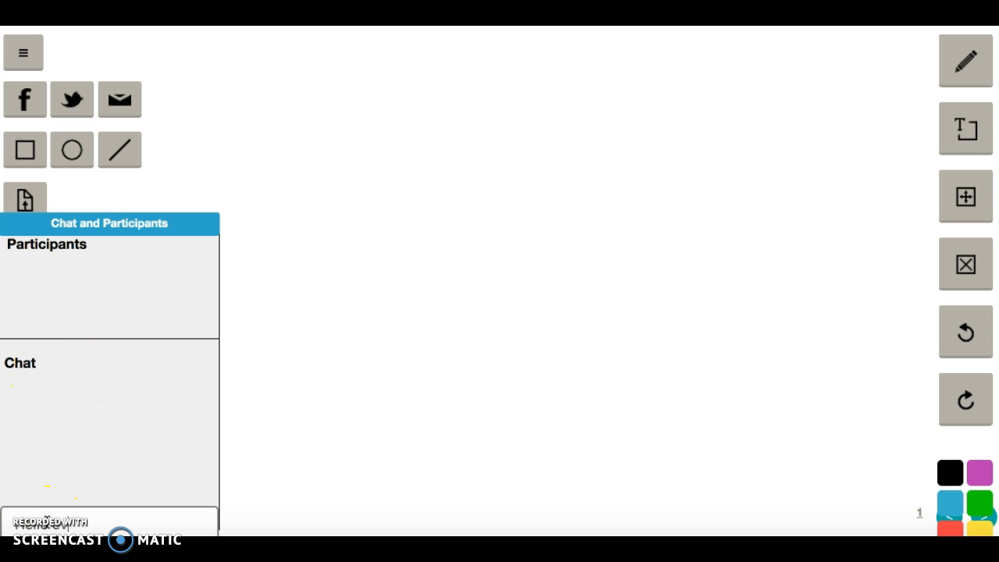
type("eryone! We")
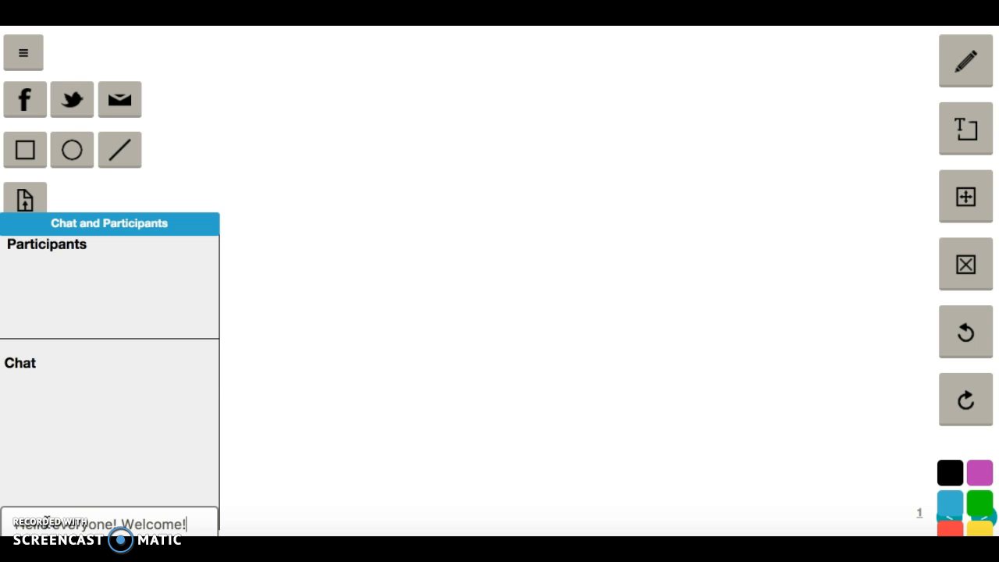
type("lcome!")
key("Return")
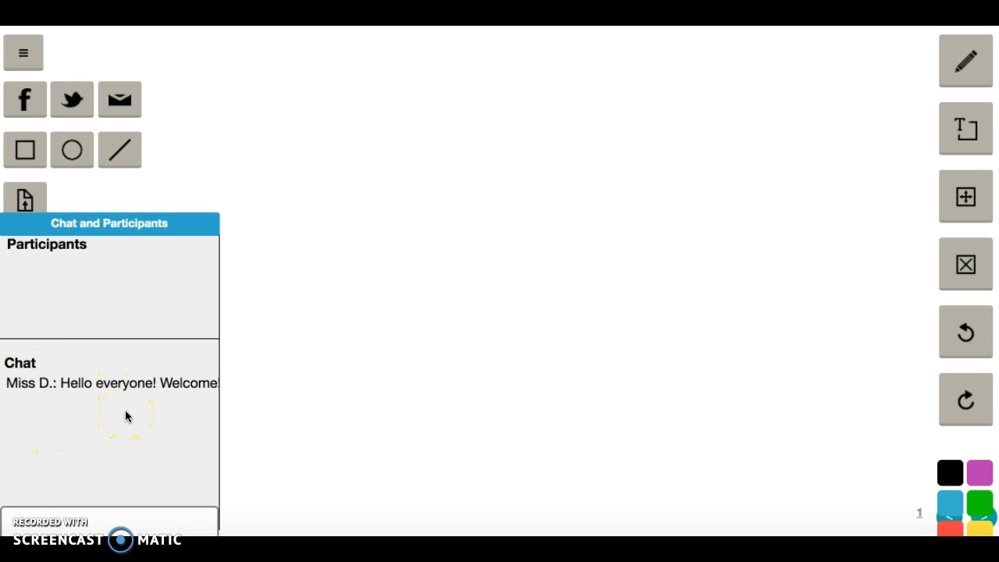
left_click(304, 234)
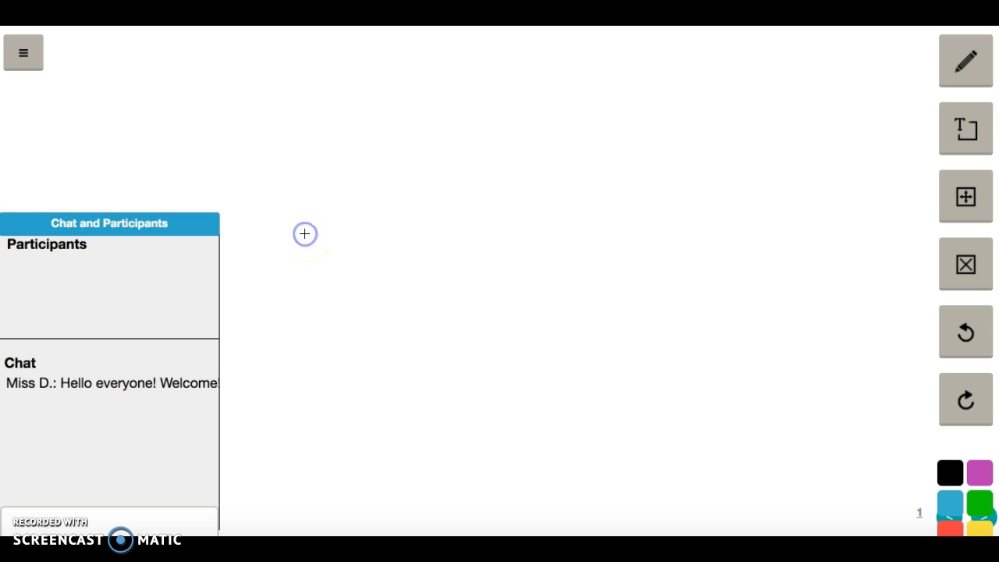
left_click(154, 224)
Draw a black rectangle in the upper-left part of the whiteboard.
left_click(24, 53)
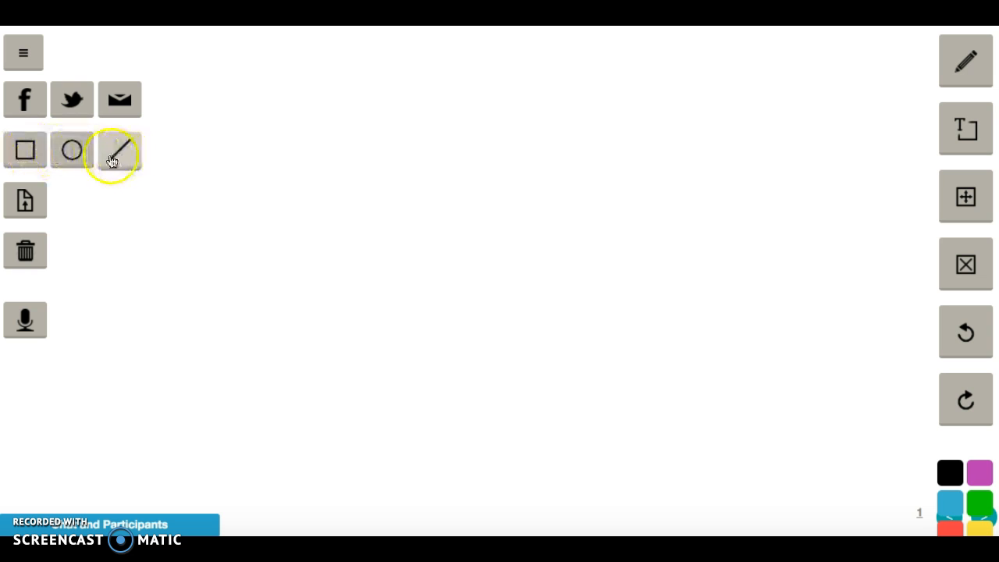
left_click(23, 151)
mouse_move(187, 53)
left_mouse_down()
mouse_move(236, 127)
mouse_move(382, 195)
left_mouse_up()
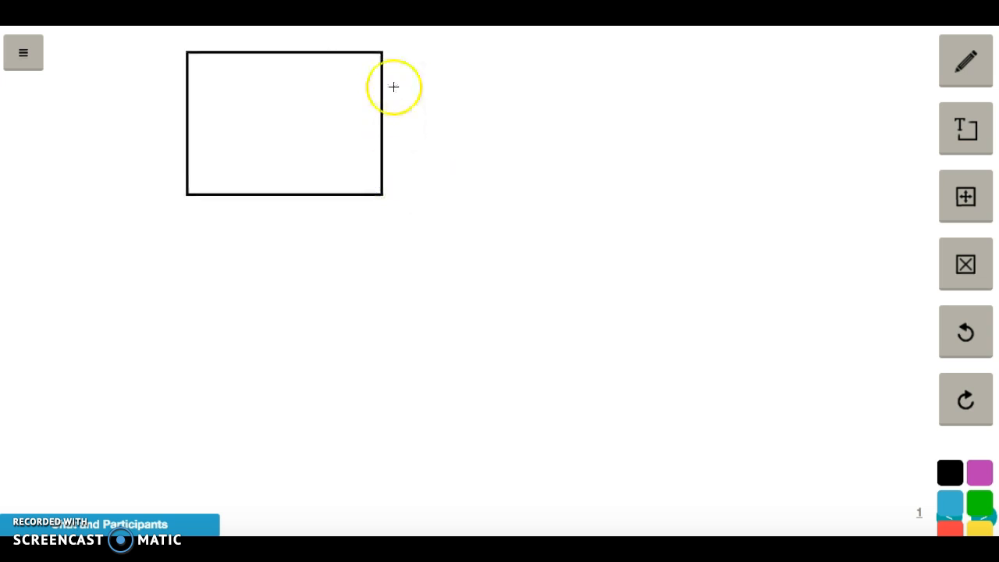
Draw two overlapping circles at the rectangle's lower-left corner and a tiny circle beside them.
left_click(18, 54)
left_click(71, 147)
left_click_drag(183, 258, 231, 261)
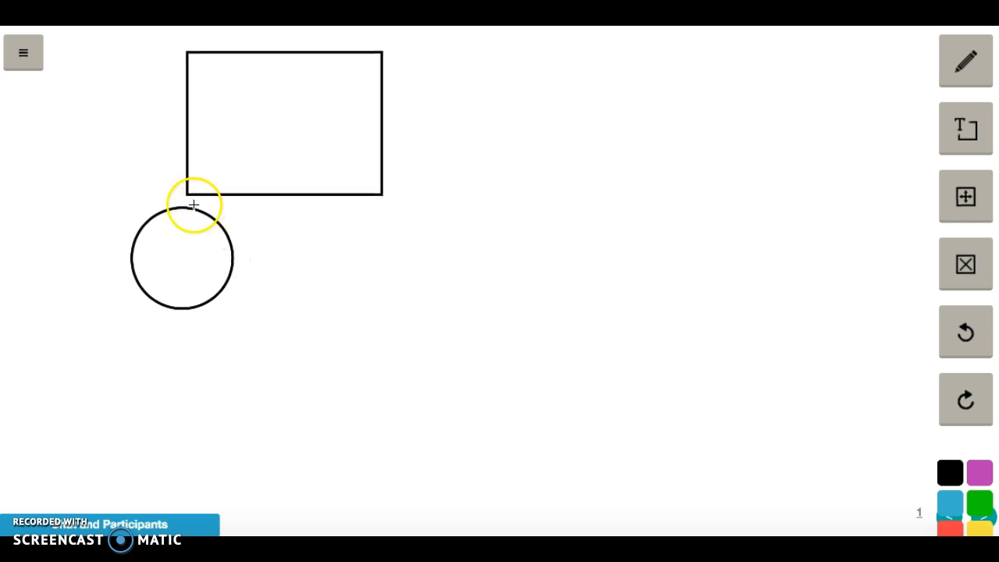
left_click_drag(255, 217, 207, 246)
left_click(354, 301)
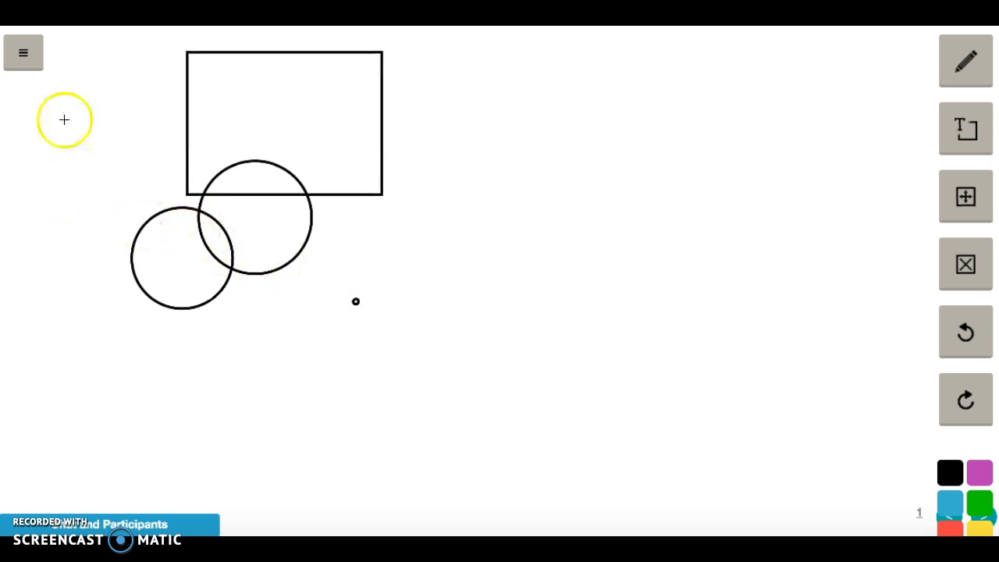
Undo the rectangle and all the circles until the whiteboard is blank.
left_click(23, 53)
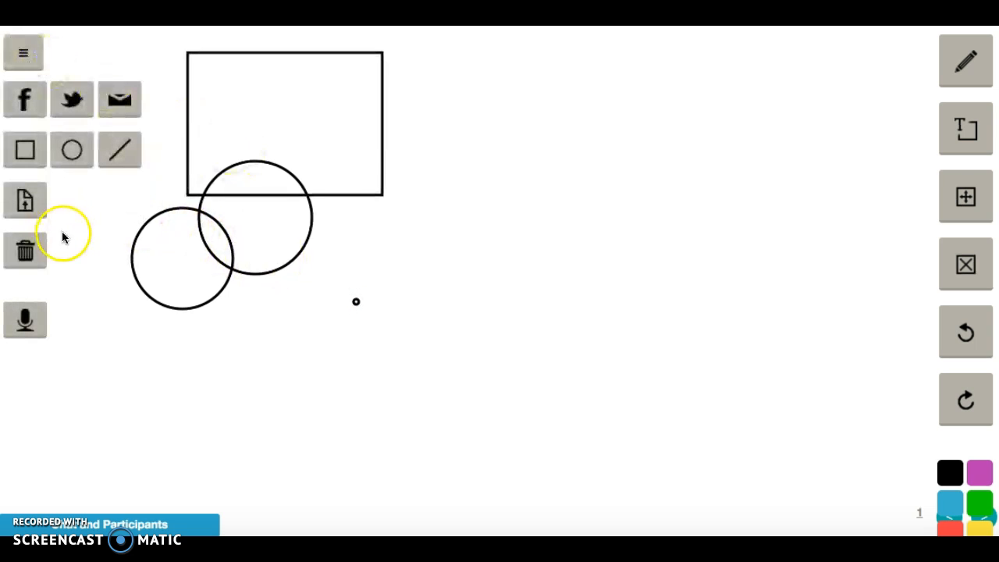
left_click(378, 262)
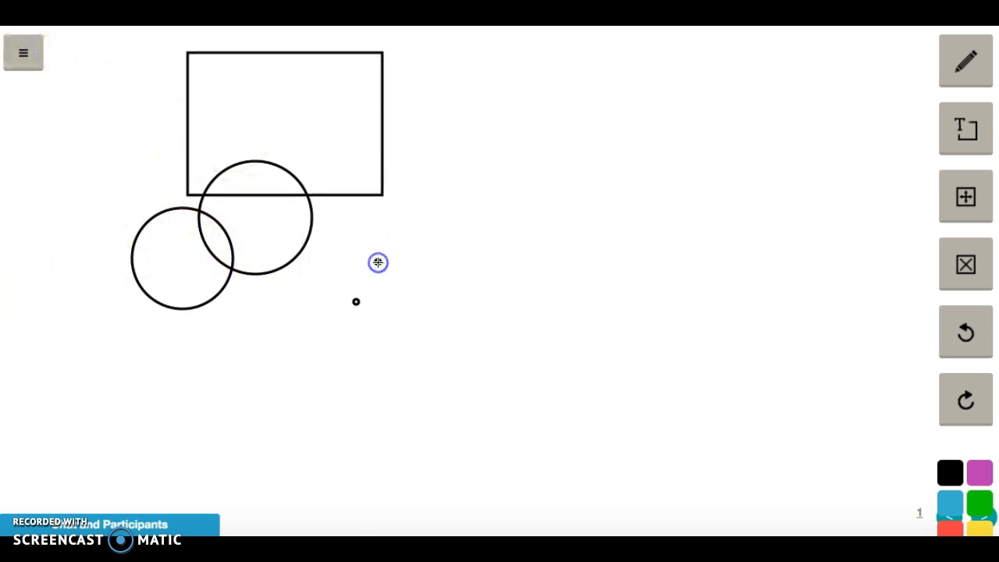
left_click(966, 338)
left_click(966, 338)
left_click(966, 337)
left_click(967, 338)
left_click(966, 338)
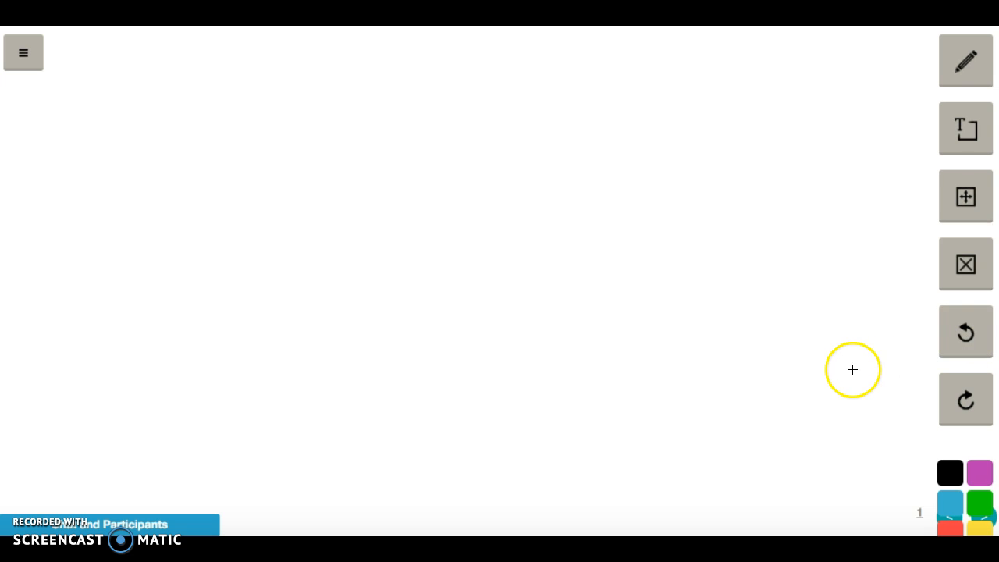
Sketch a freehand angular black outline with the pencil in the upper-right part of the whiteboard.
left_click(966, 64)
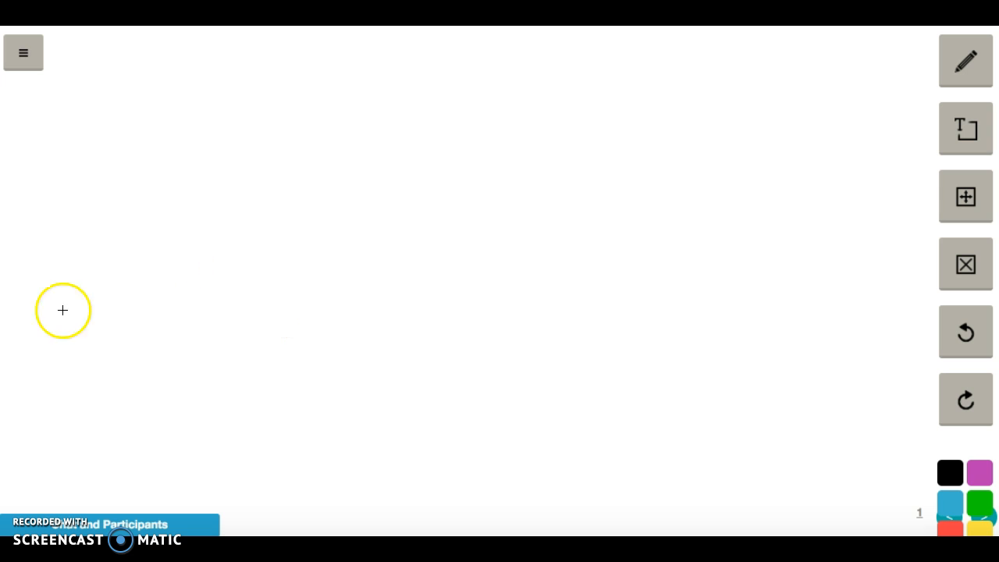
left_click(980, 72)
mouse_move(726, 96)
left_mouse_down()
mouse_move(707, 219)
mouse_move(737, 261)
mouse_move(787, 182)
mouse_move(813, 160)
left_mouse_up()
Handwrite the teacher's name in black beside the freehand outline.
mouse_move(430, 143)
left_mouse_down()
mouse_move(425, 91)
mouse_move(453, 112)
mouse_move(476, 103)
mouse_move(476, 130)
mouse_move(504, 133)
left_mouse_up()
left_click(500, 85)
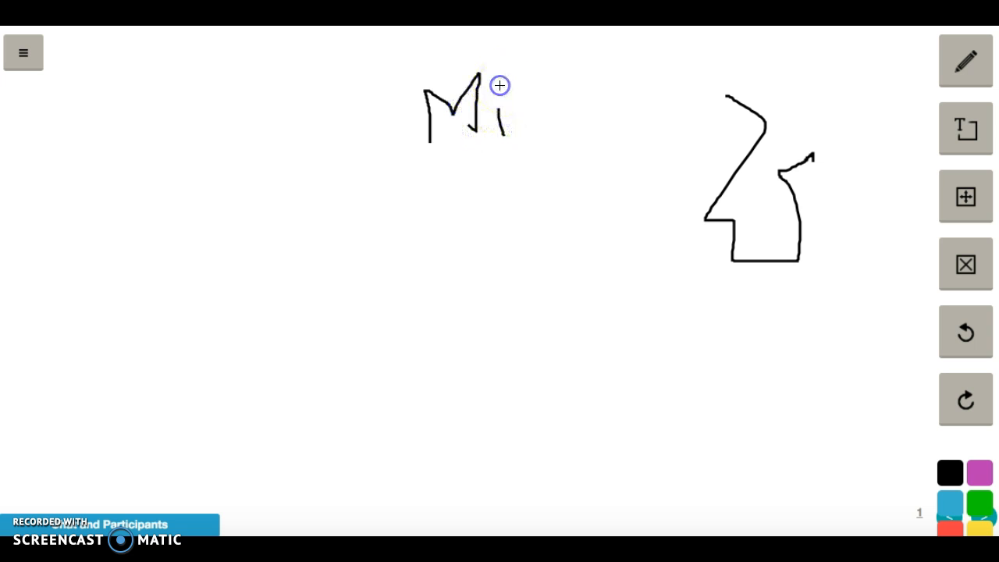
mouse_move(535, 100)
left_mouse_down()
mouse_move(521, 105)
mouse_move(553, 132)
mouse_move(539, 135)
mouse_move(571, 125)
mouse_move(582, 140)
mouse_move(608, 100)
mouse_move(618, 171)
left_mouse_up()
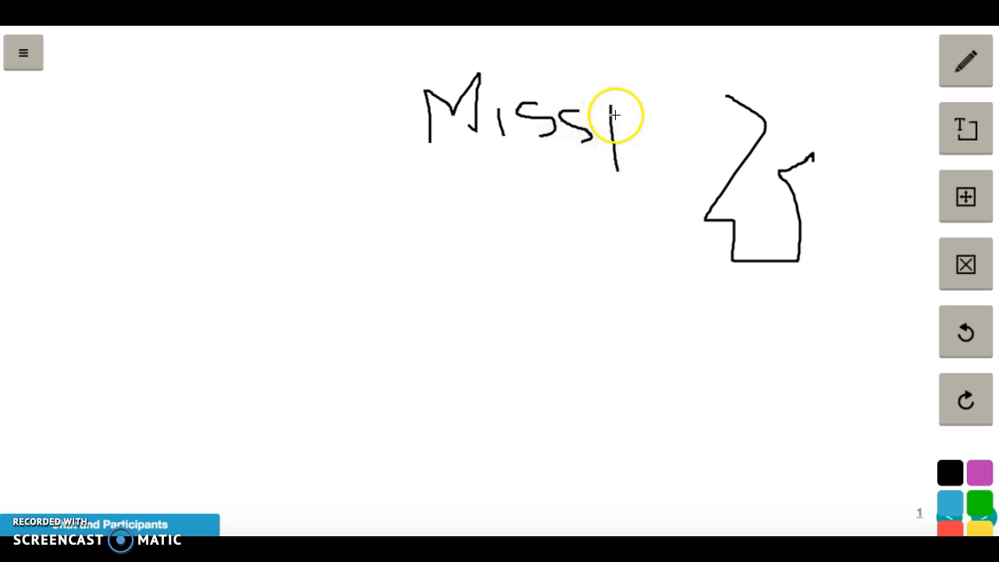
mouse_move(612, 107)
left_mouse_down()
mouse_move(647, 116)
mouse_move(619, 172)
left_mouse_up()
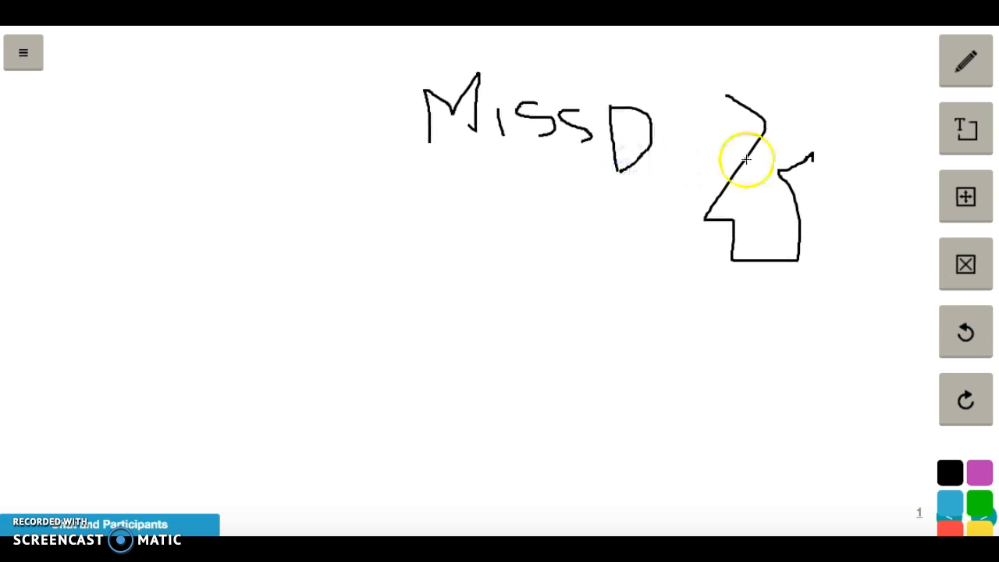
Undo the handwritten name and the freehand outline until the whiteboard is blank.
left_click(966, 335)
left_click(966, 336)
left_click(967, 335)
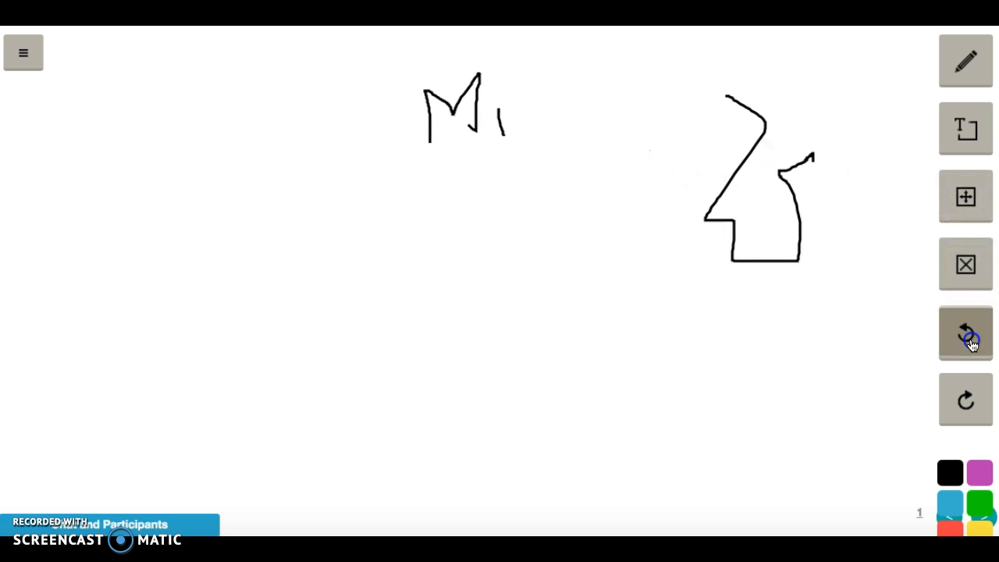
left_click(966, 335)
left_click(966, 335)
left_click(967, 335)
Place the text "Welcome" in black near the top of the whiteboard.
left_click(964, 141)
left_click(463, 127)
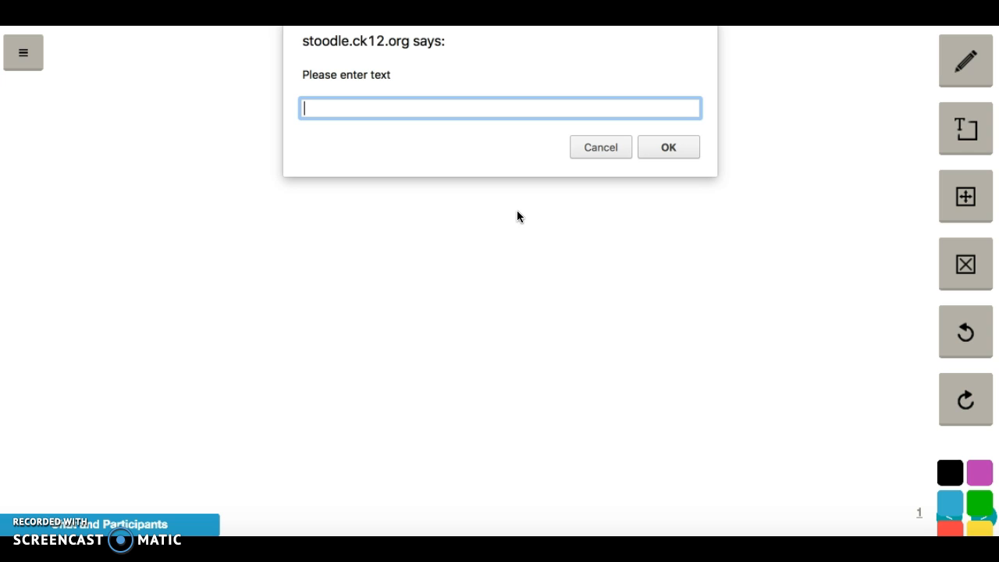
type("Welcome")
left_click(669, 147)
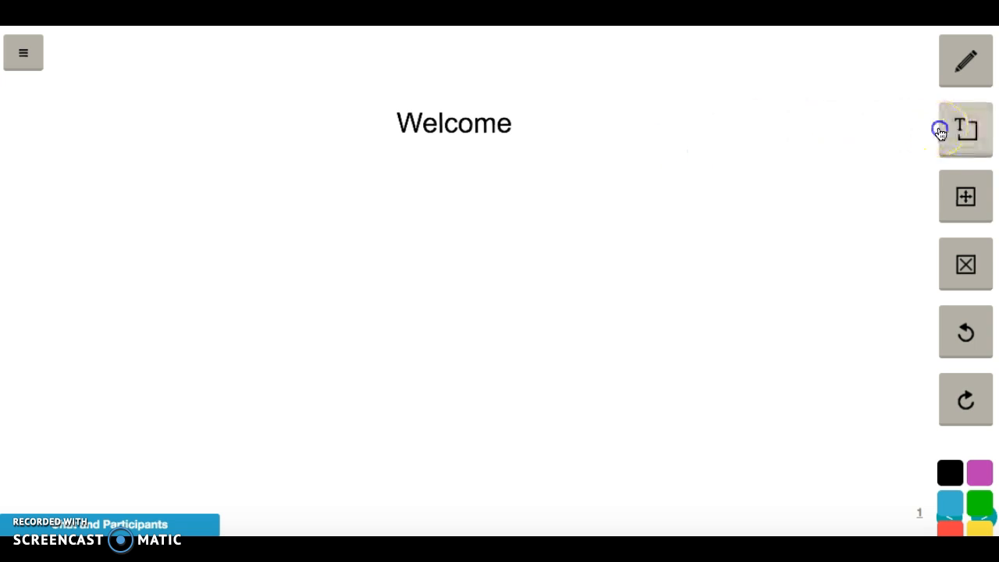
Add the purple text "Please answer the following questions." at the upper-left edge of the whiteboard.
left_click(978, 473)
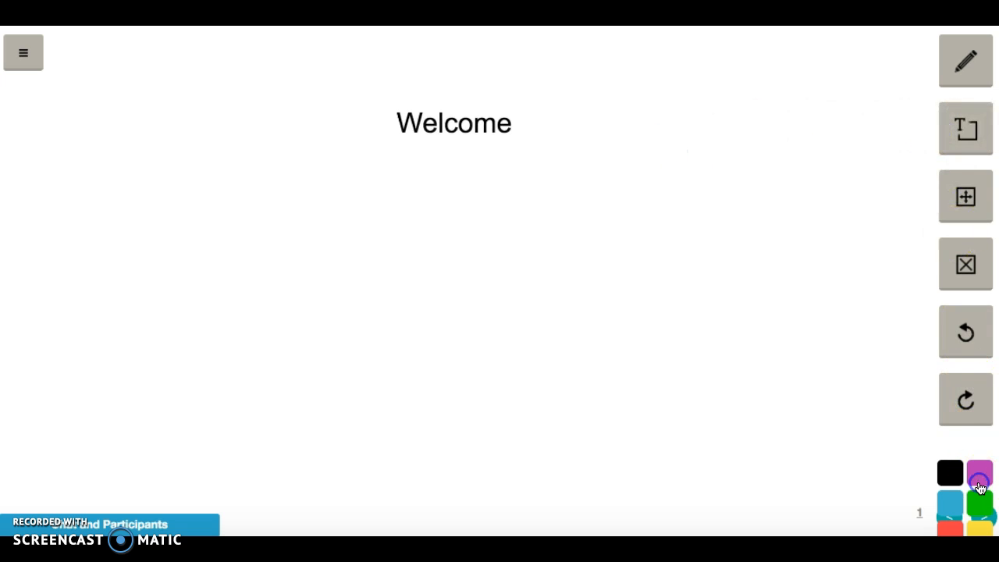
left_click(952, 134)
left_click(947, 143)
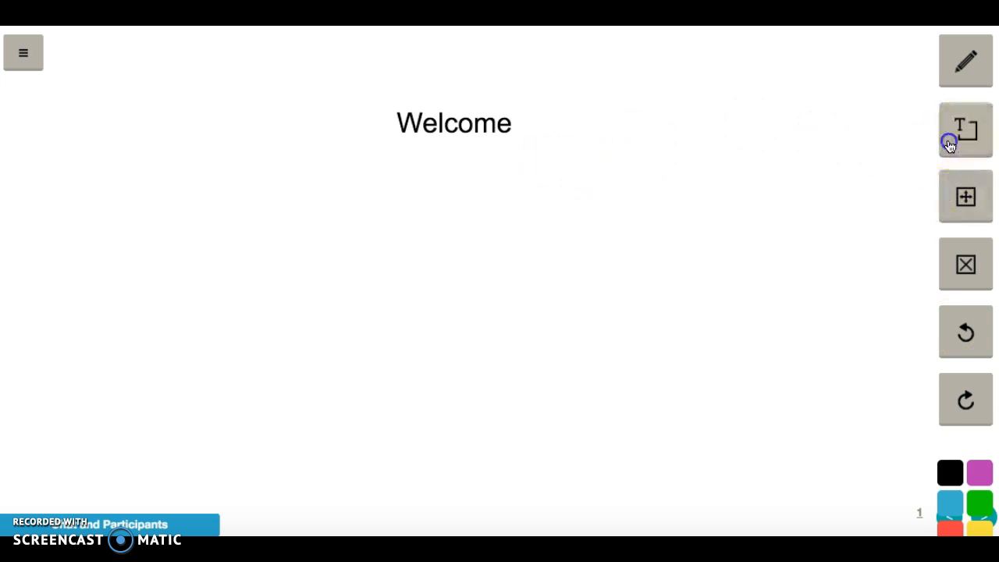
left_click(947, 143)
left_click(977, 469)
left_click(948, 144)
left_click(156, 30)
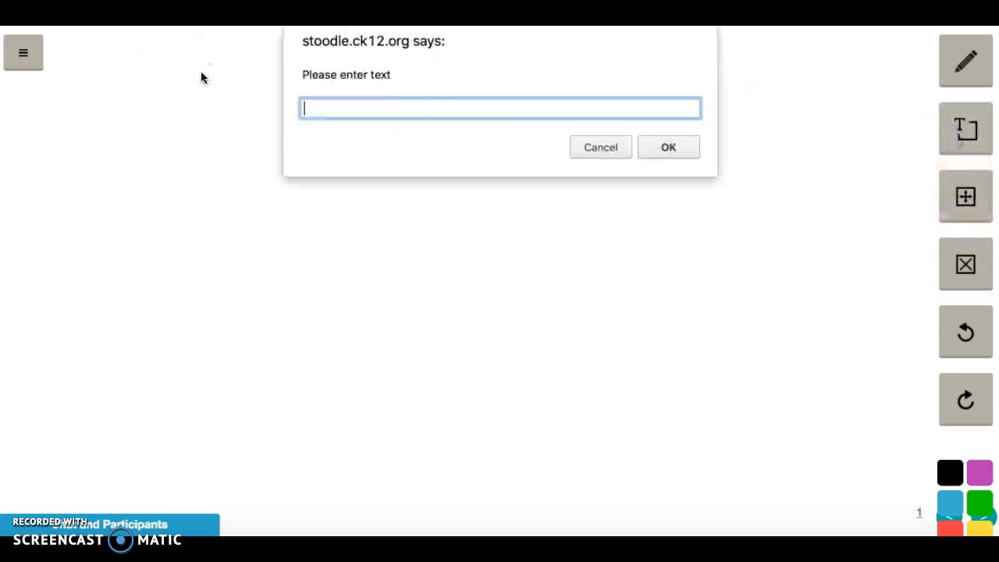
type("Please answer the")
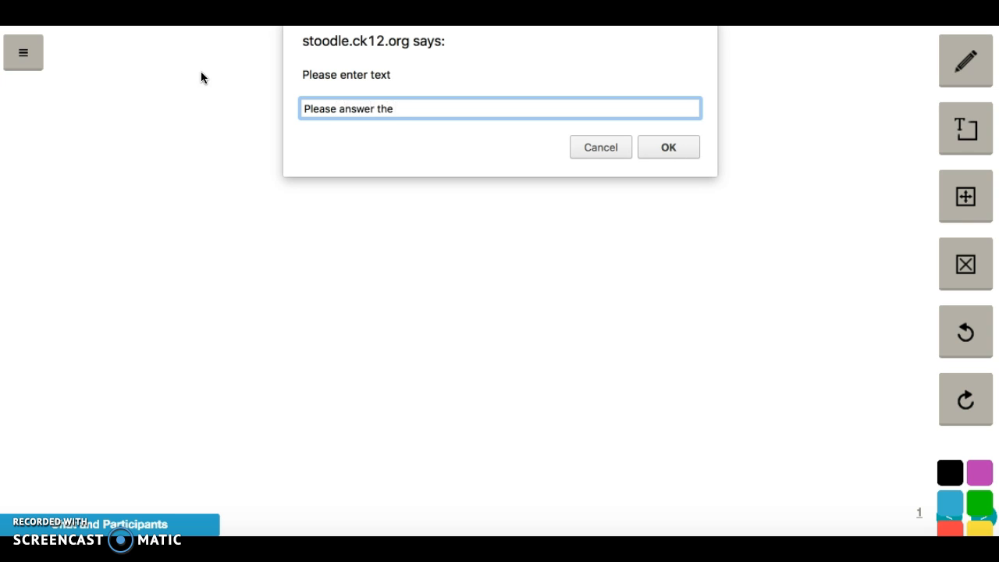
type(" following questions")
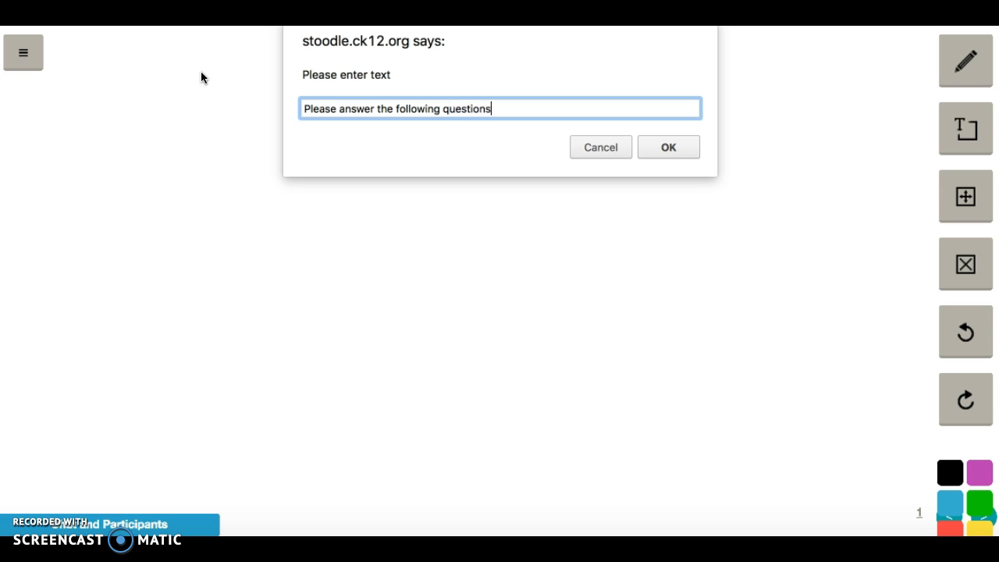
type(".")
left_click(669, 141)
Cancel the blank text entry and undo both text items on the whiteboard.
left_click(345, 77)
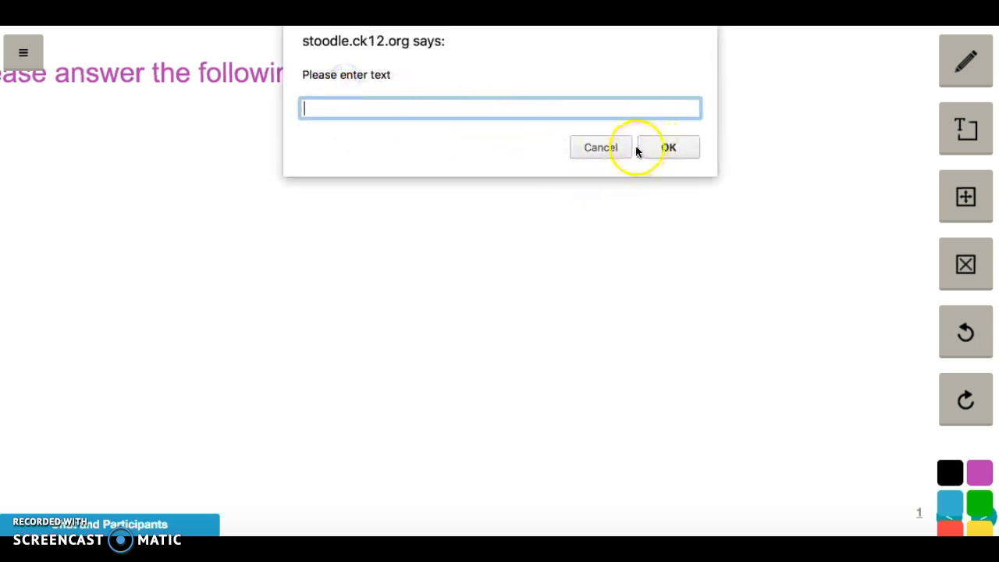
left_click(619, 144)
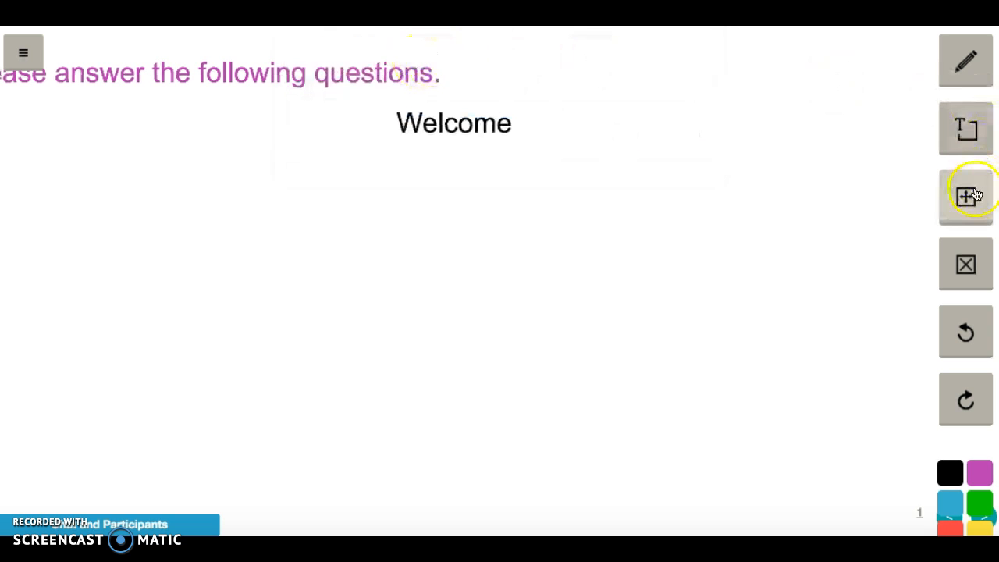
left_click(953, 346)
left_click(954, 346)
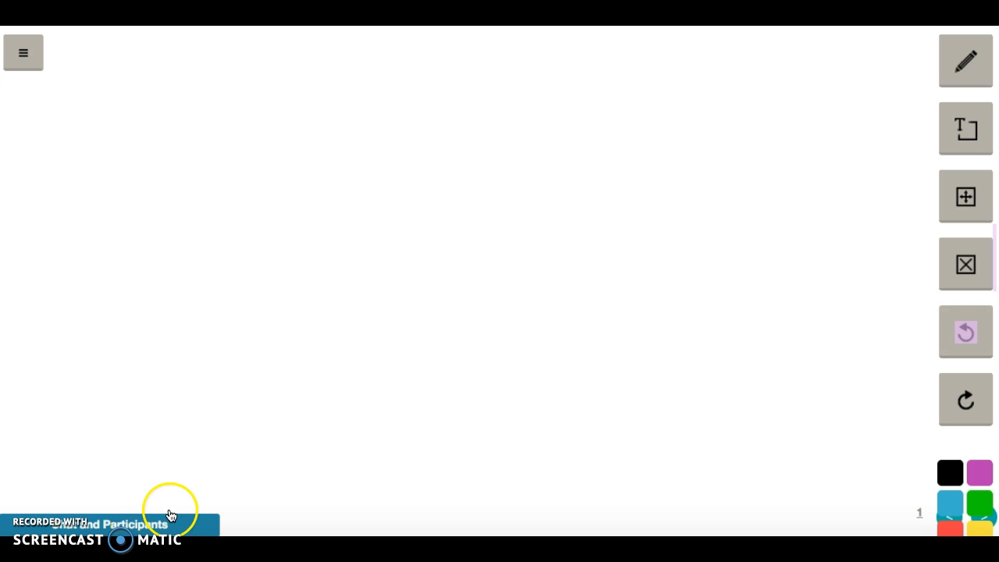
Send the chat message "Please list conflicts that your characters faced in your stories.".
left_click(125, 524)
left_click(113, 514)
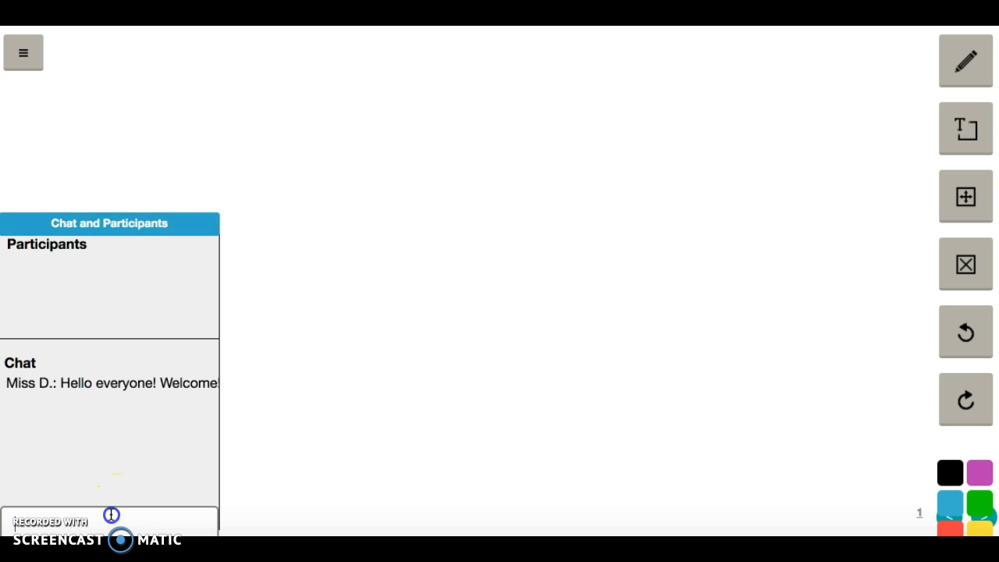
type("Please")
key("BackSpace")
key("BackSpace")
key("BackSpace")
key("BackSpace")
key("BackSpace")
type("lease")
type(" list conflis")
type("ts that your ")
type("char")
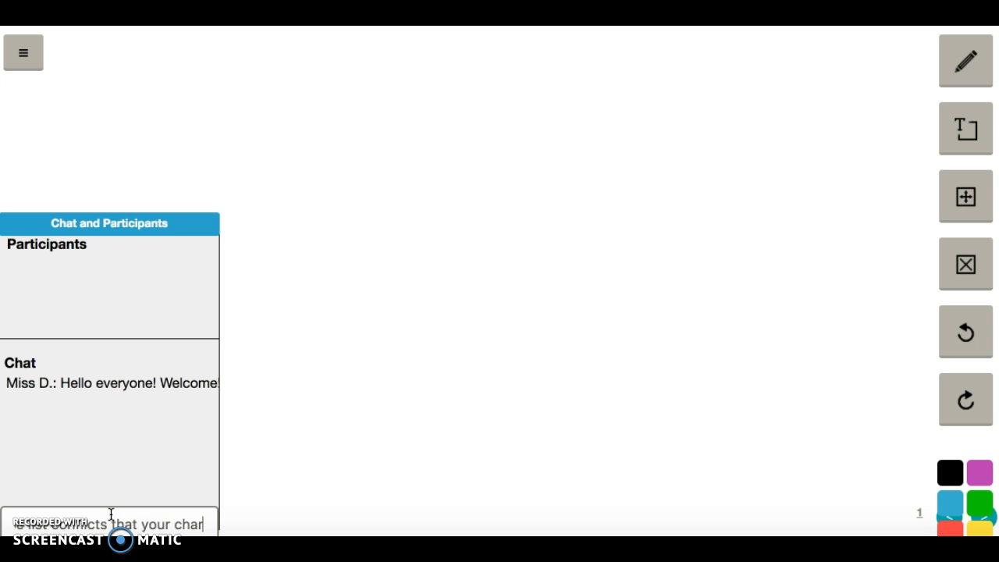
type("acters faced ")
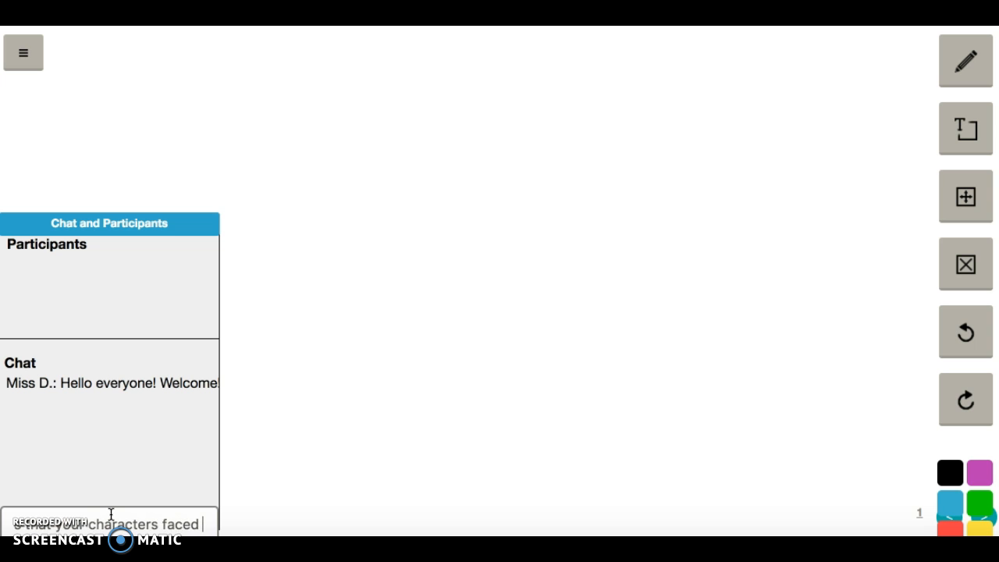
type("in your stories.")
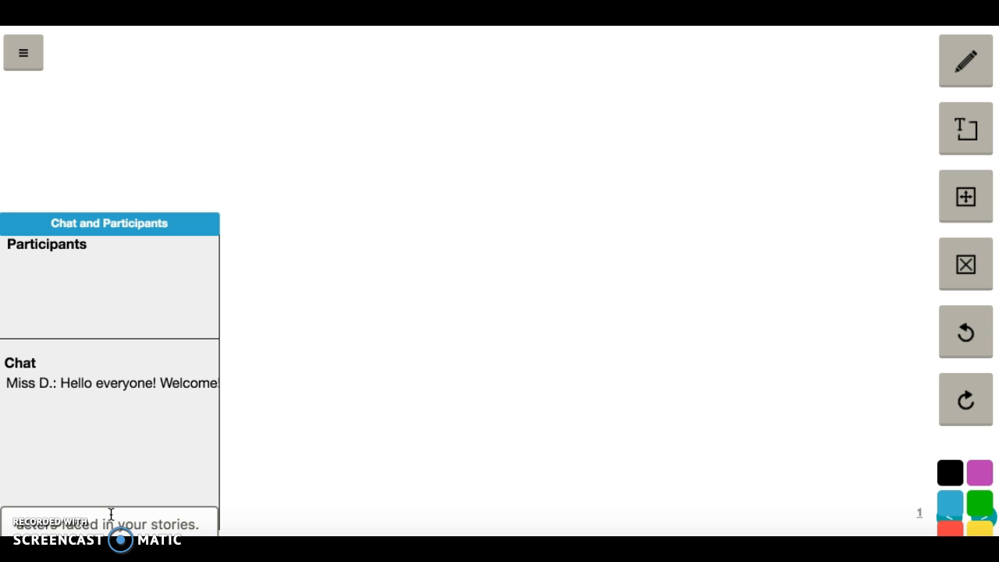
key("Return")
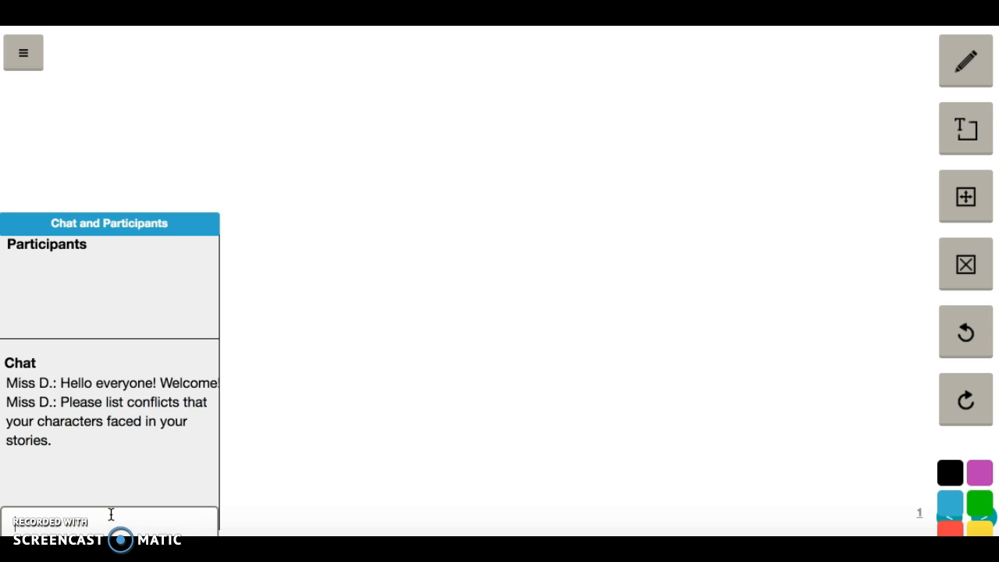
Dismiss the empty whiteboard text entry and collapse the chat.
left_click(410, 300)
left_click(589, 194)
left_click(398, 273)
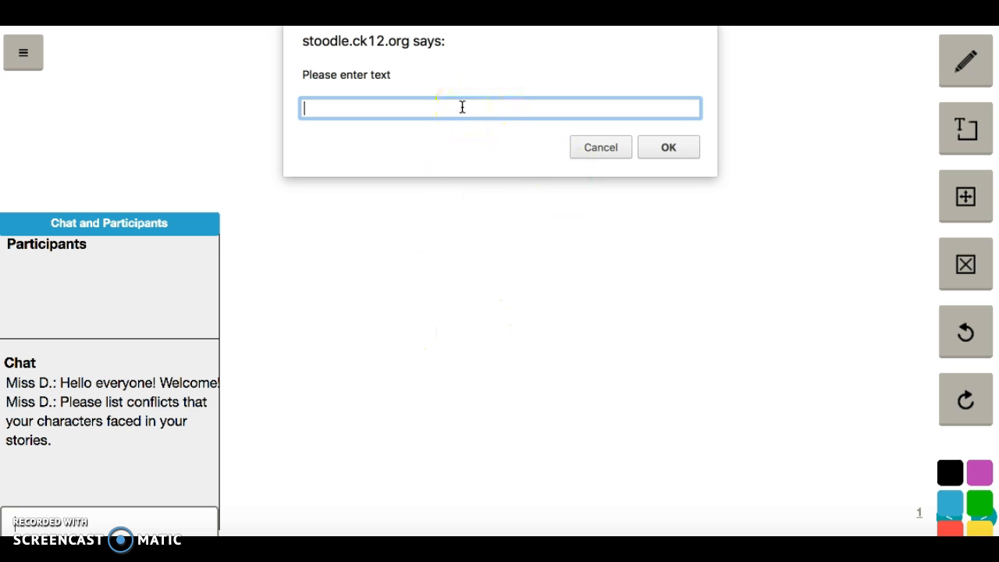
left_click(658, 147)
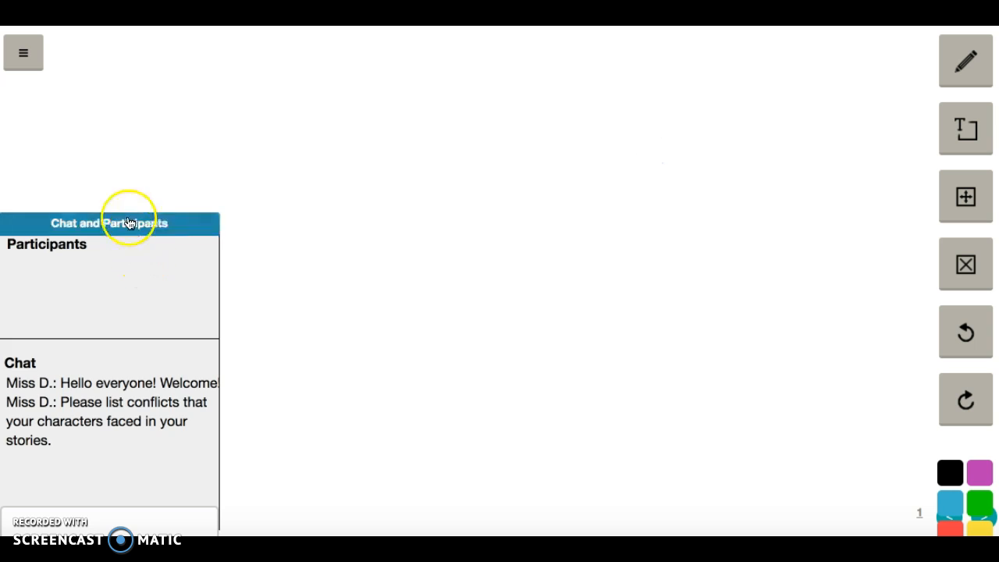
left_click(130, 223)
left_click(107, 195)
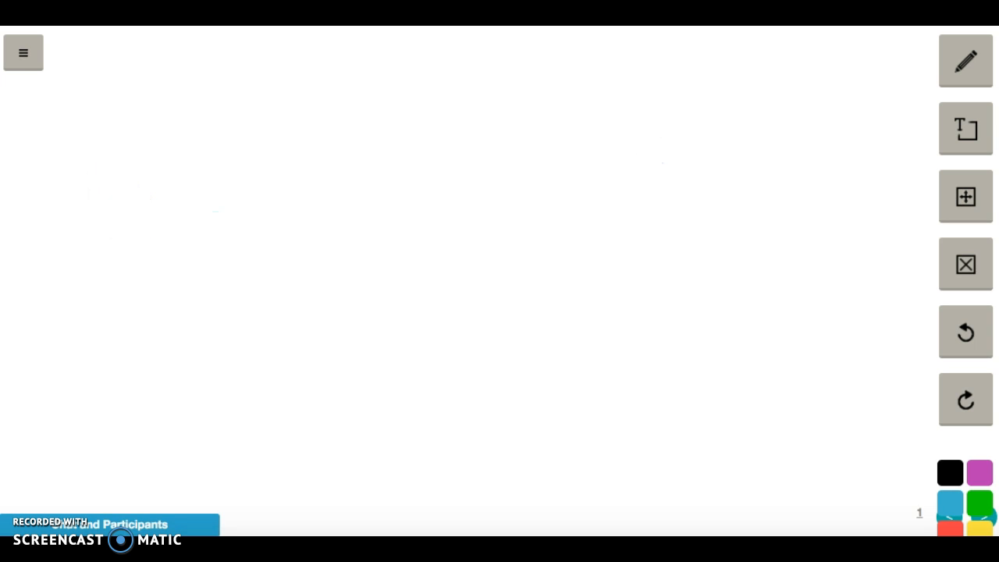